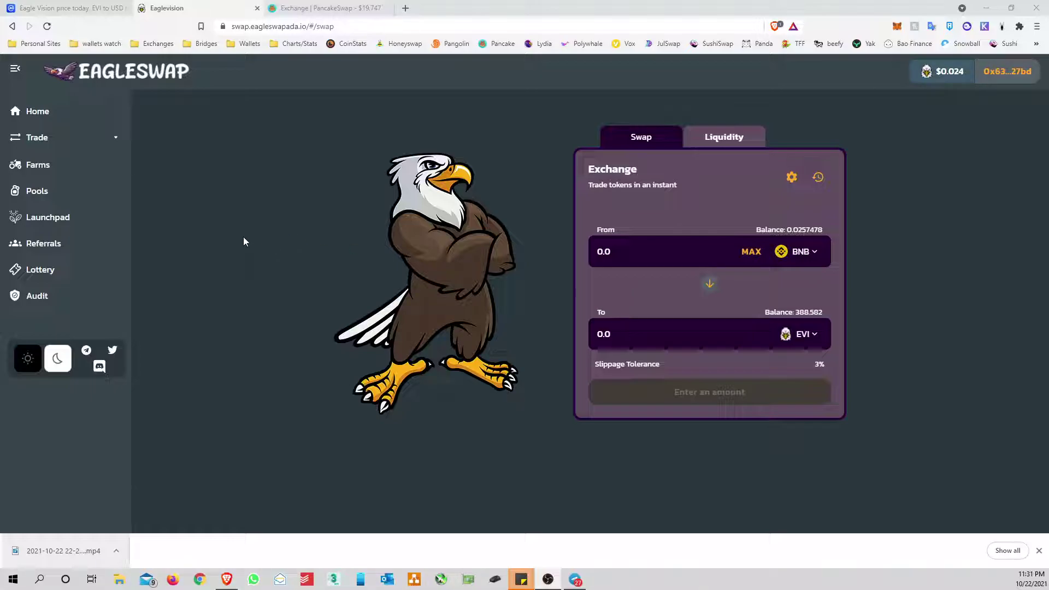
Step: Open the Farms page and examine the EVI-BUSD LP and EVI-BNB LP farm offers
click(69, 175)
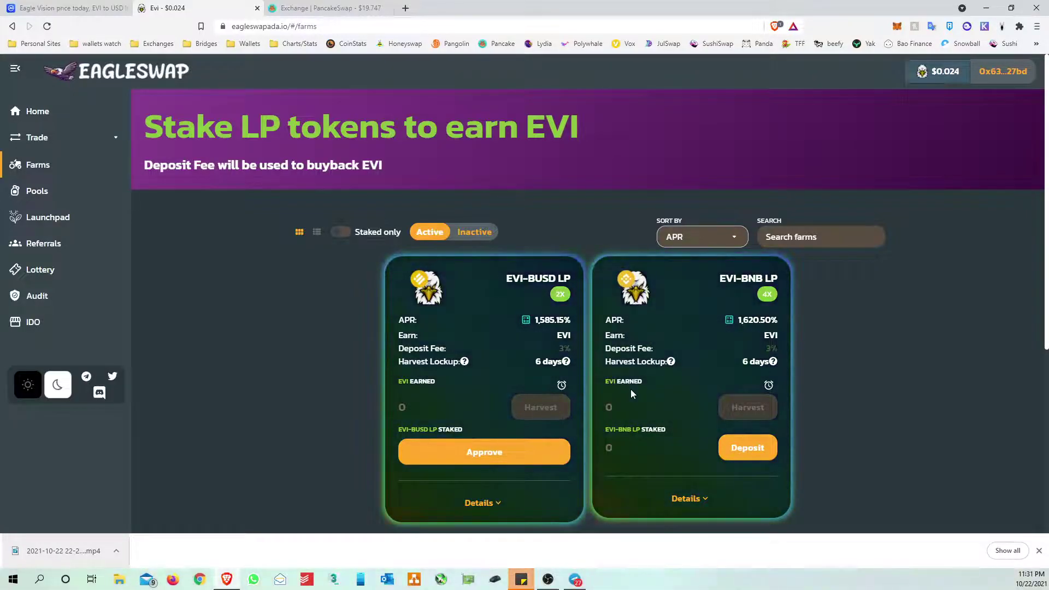
scroll(620, 388, down, 3)
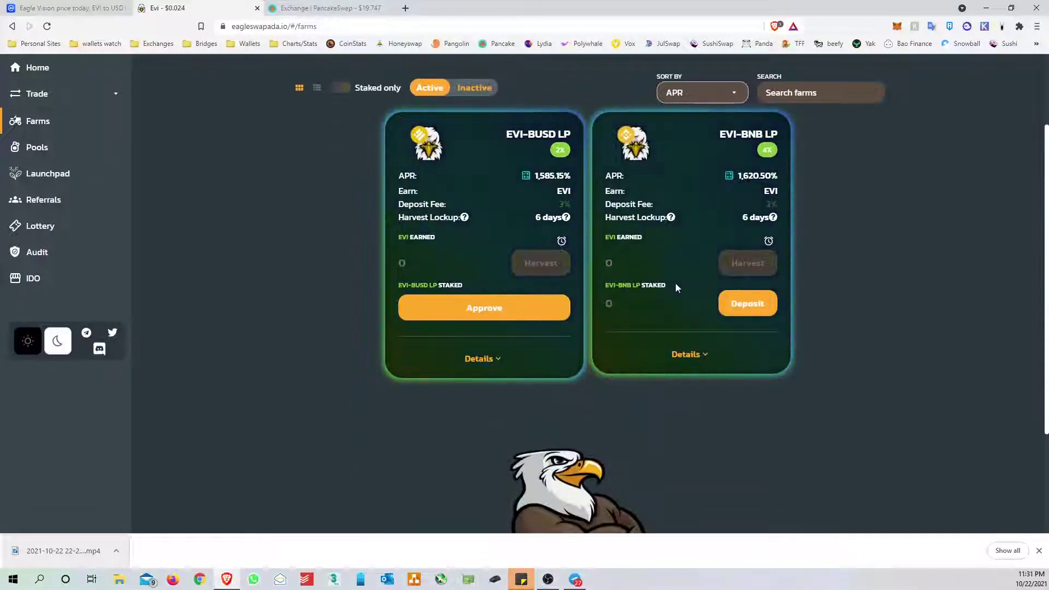
scroll(667, 285, up, 2)
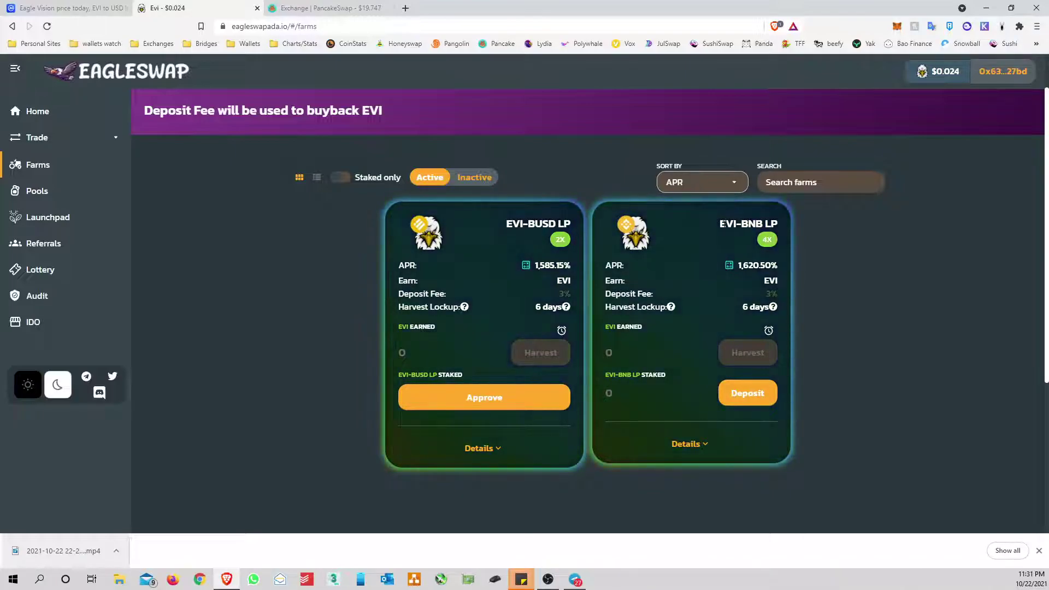
drag(720, 224, 770, 223)
drag(513, 224, 561, 224)
click(565, 226)
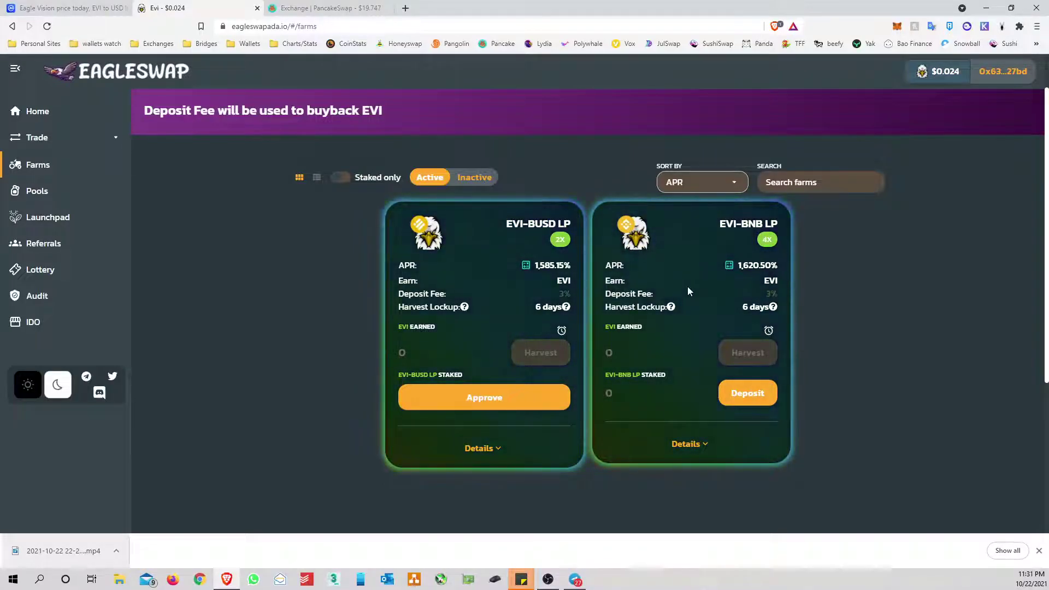
Step: Review the EVI staking pool on the Pools page and return to the Farms page
click(90, 192)
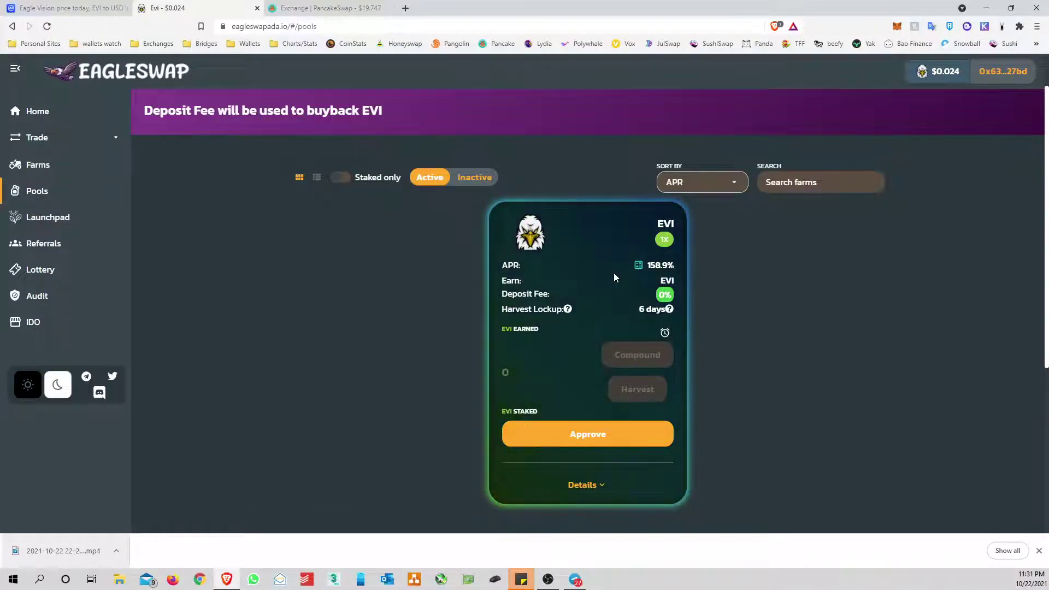
click(603, 435)
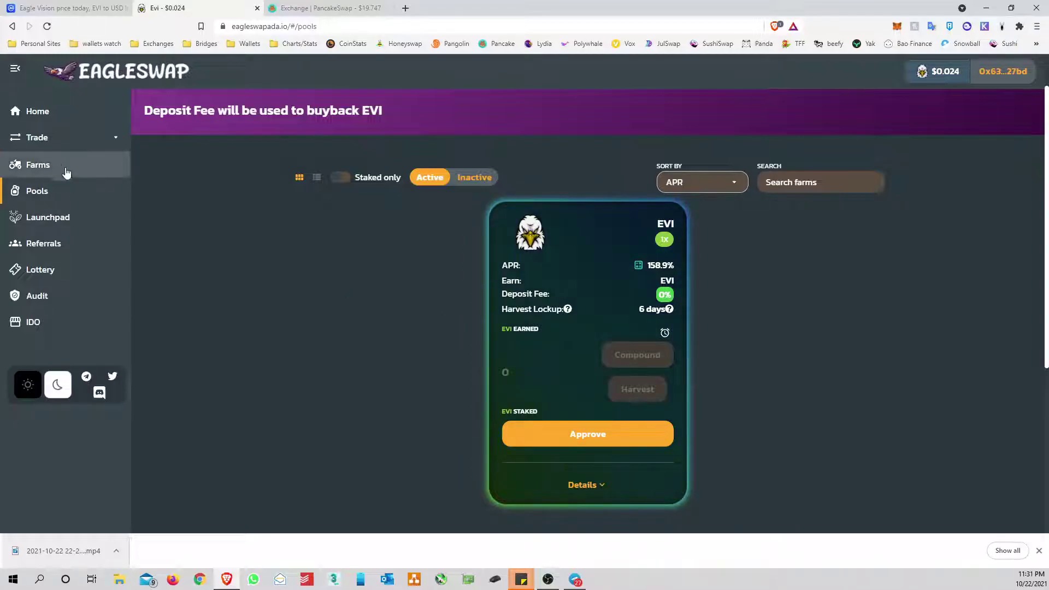
click(75, 174)
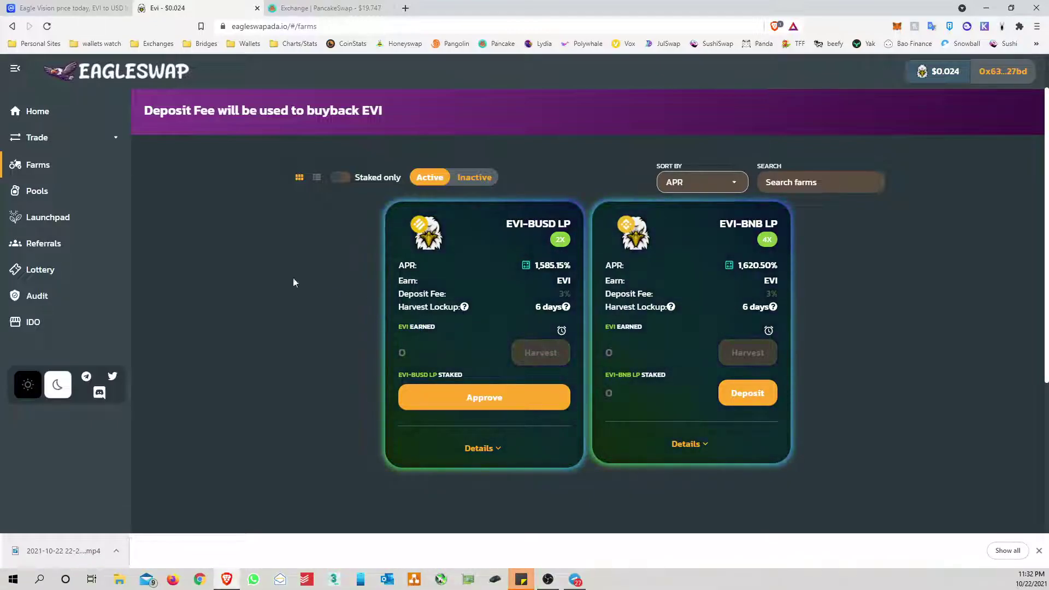
Step: Compare the BUSD and WBNB launchpad offers with the EVI pool, ending on the Launchpad page
click(71, 221)
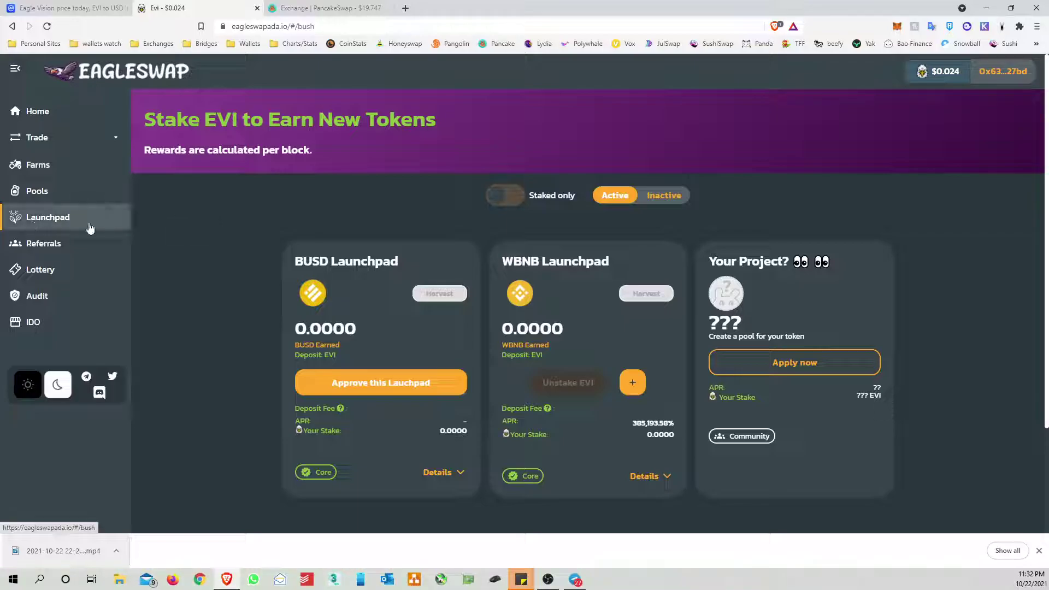
scroll(307, 215, down, 2)
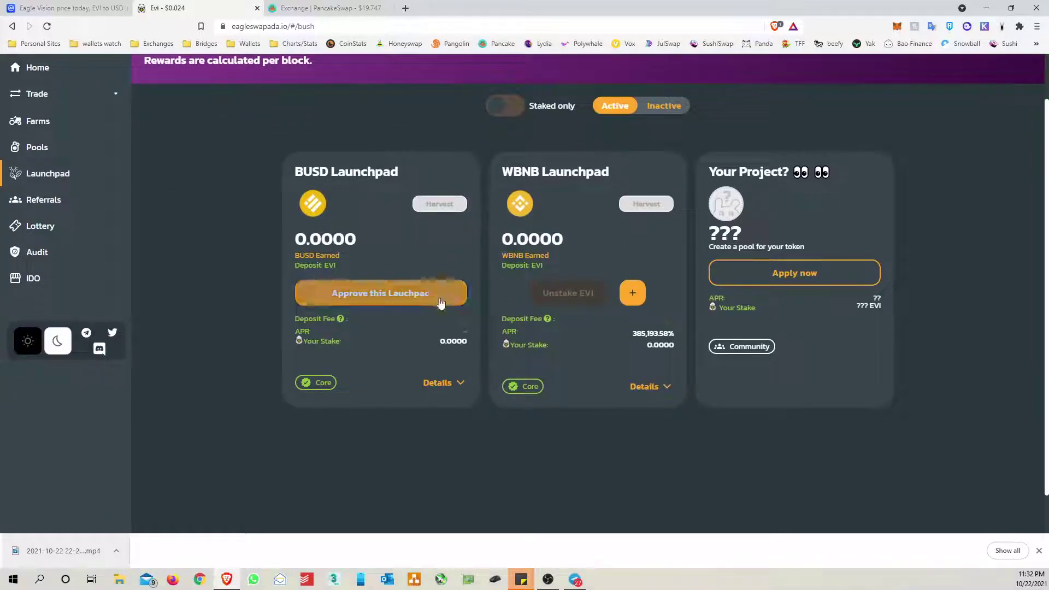
click(65, 146)
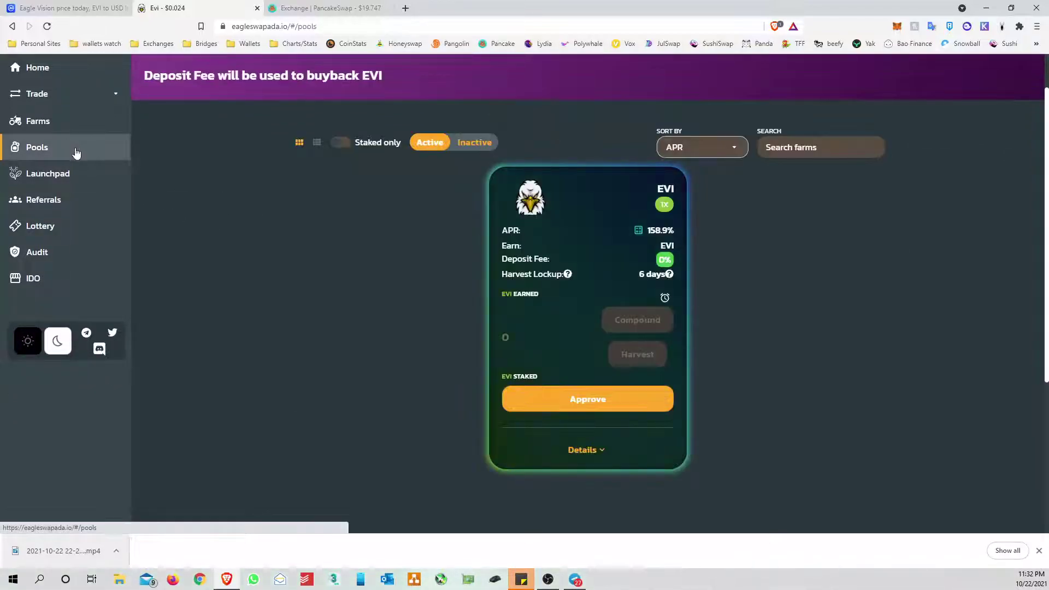
click(62, 175)
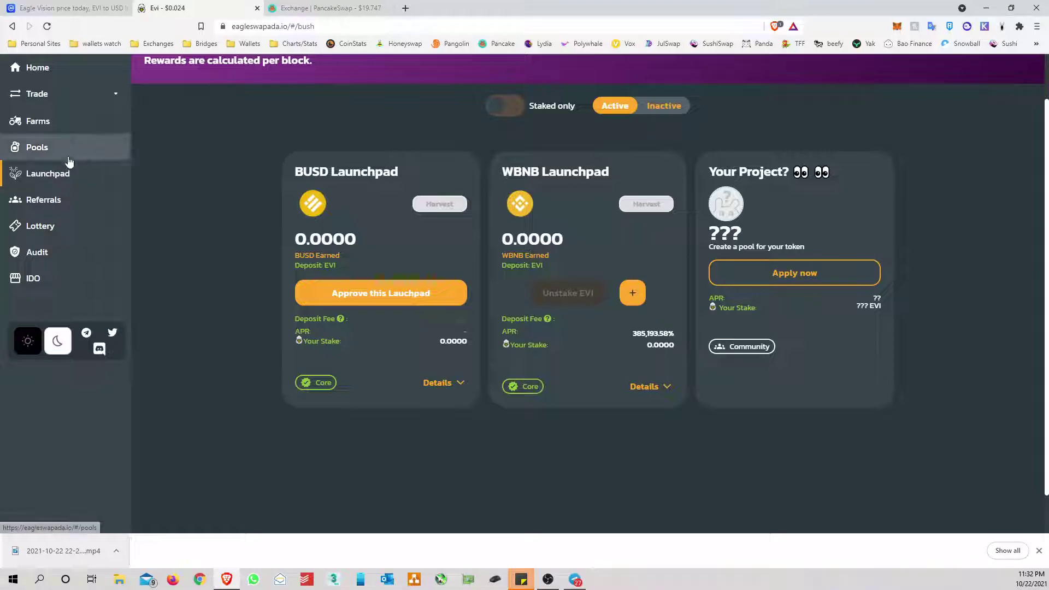
Step: Expand the Trade section and open the Liquidity page for adding a token pair
click(113, 99)
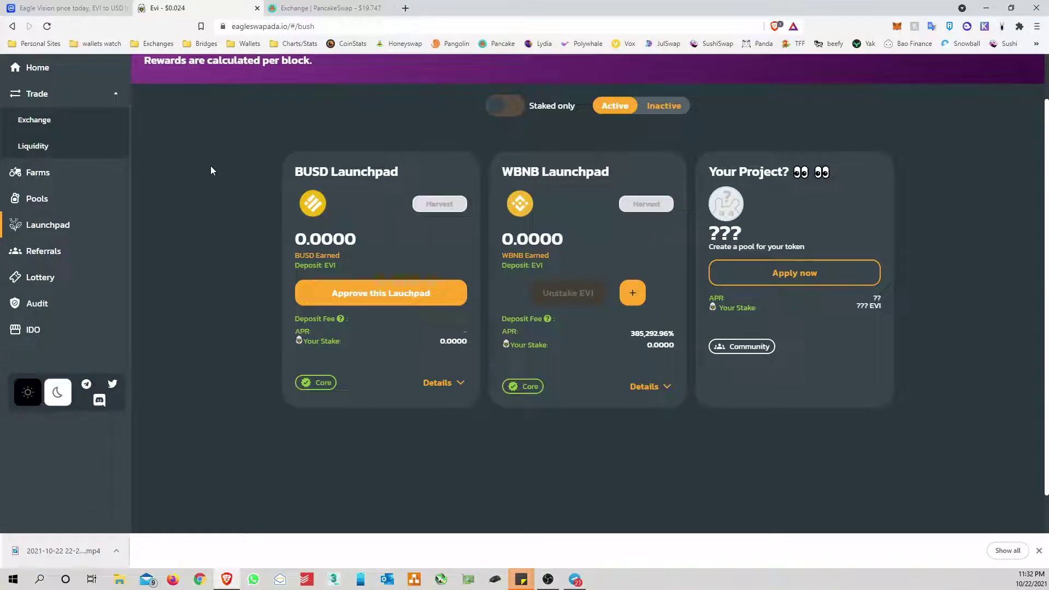
click(116, 98)
click(116, 99)
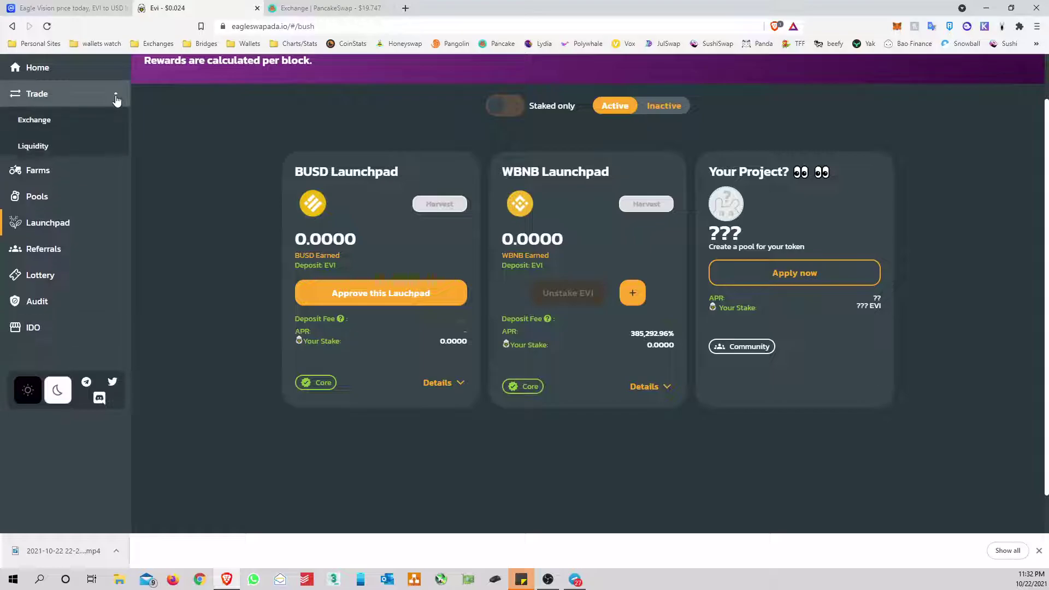
click(61, 145)
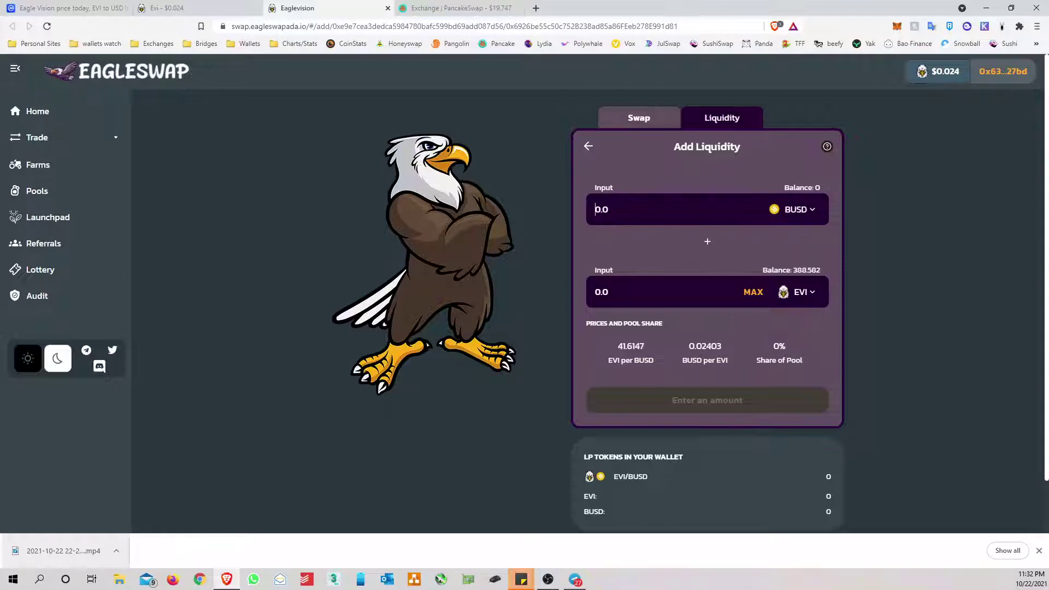
Step: Go back to the Farms page and check which token pair the EVI-BNB LP farm requires
click(249, 9)
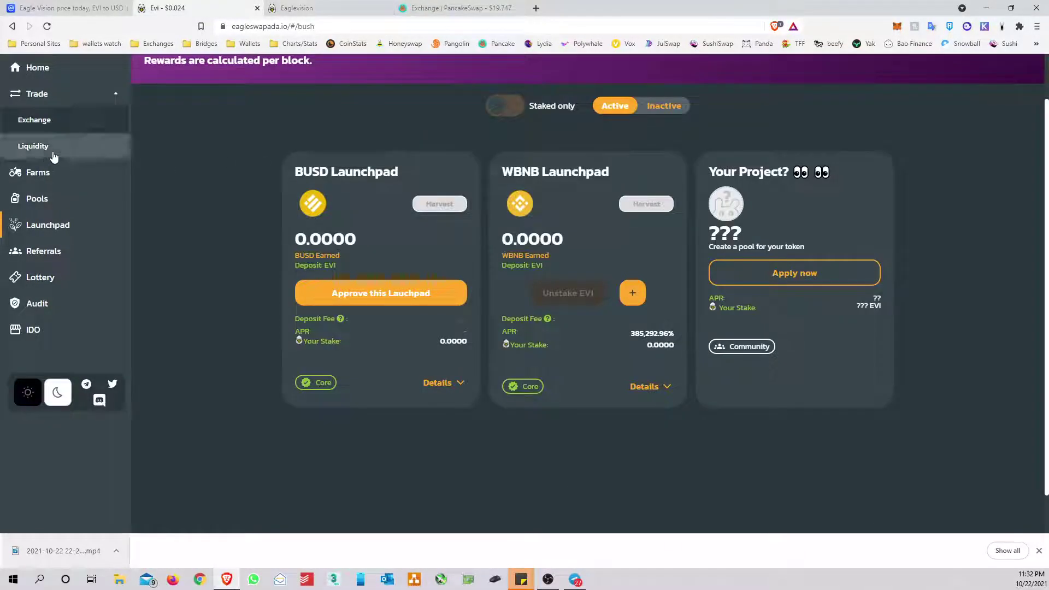
click(45, 173)
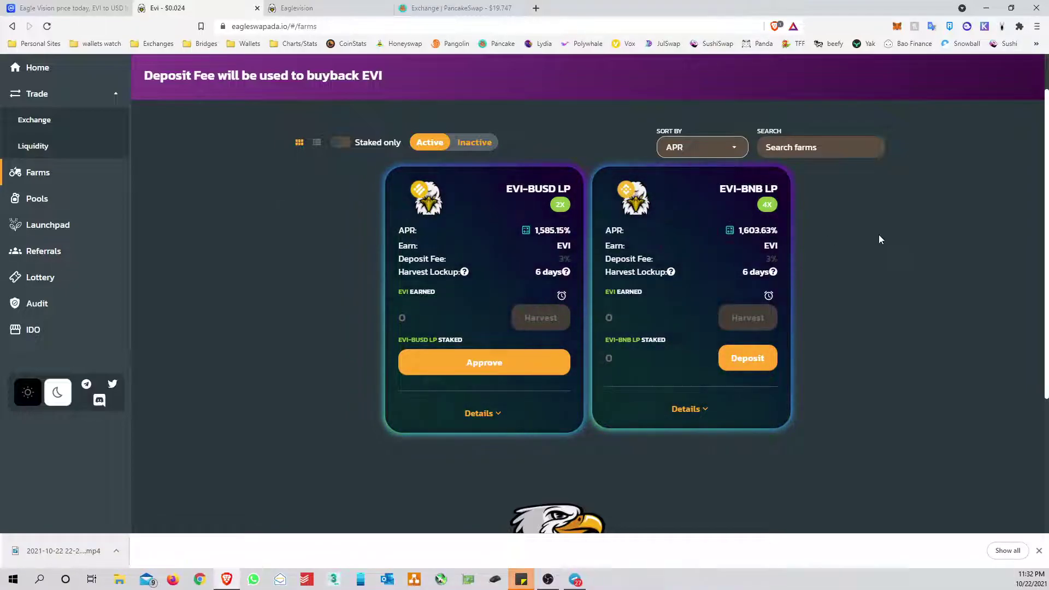
drag(721, 189, 777, 189)
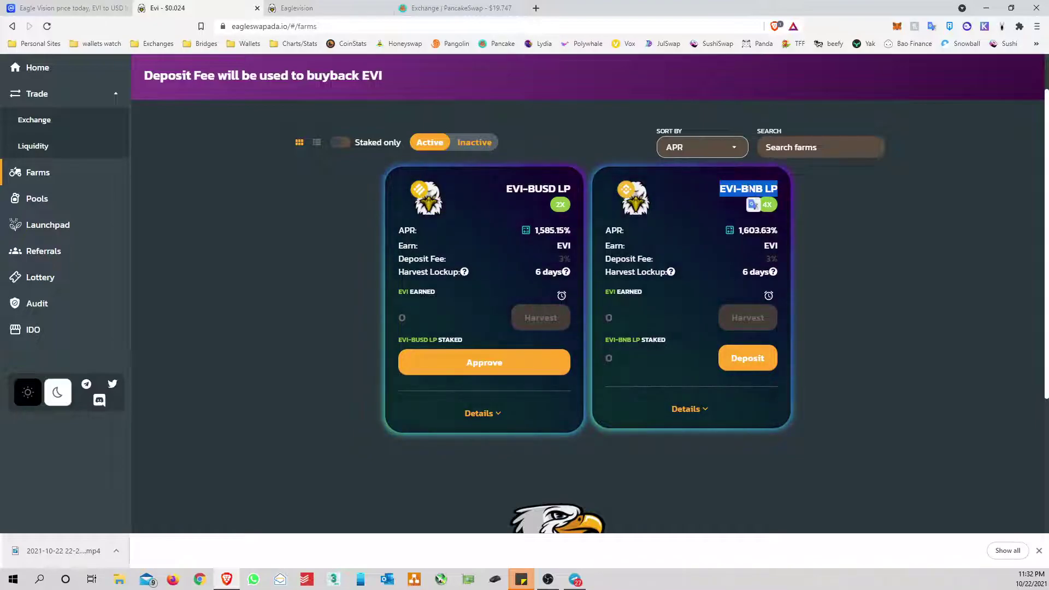
Step: Return to the add-liquidity form, replace BUSD with BNB as the first token, and enter the maximum EVI amount
key(ctrl+Tab)
click(816, 212)
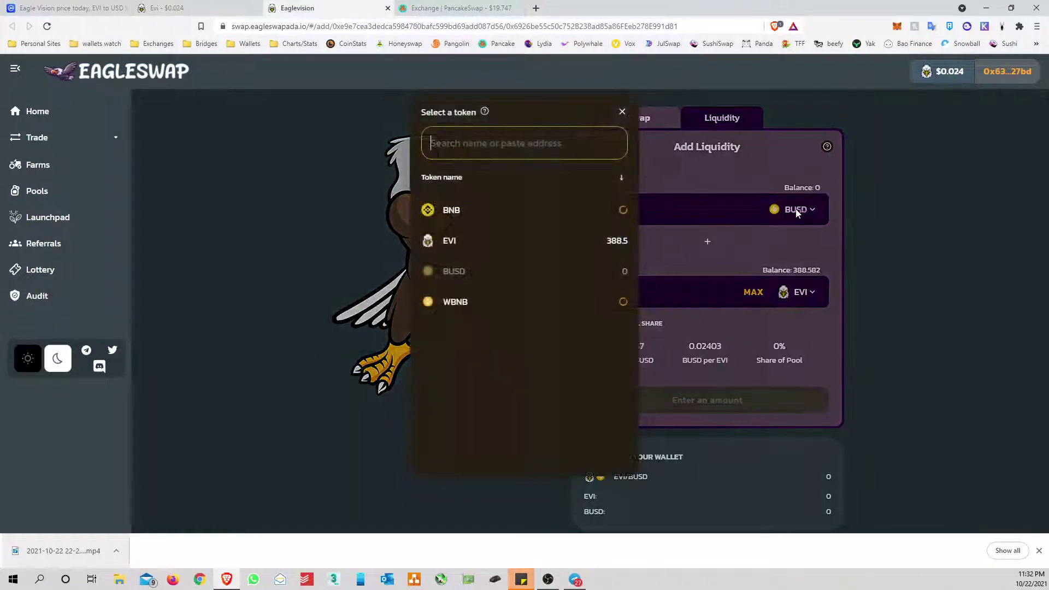
click(501, 209)
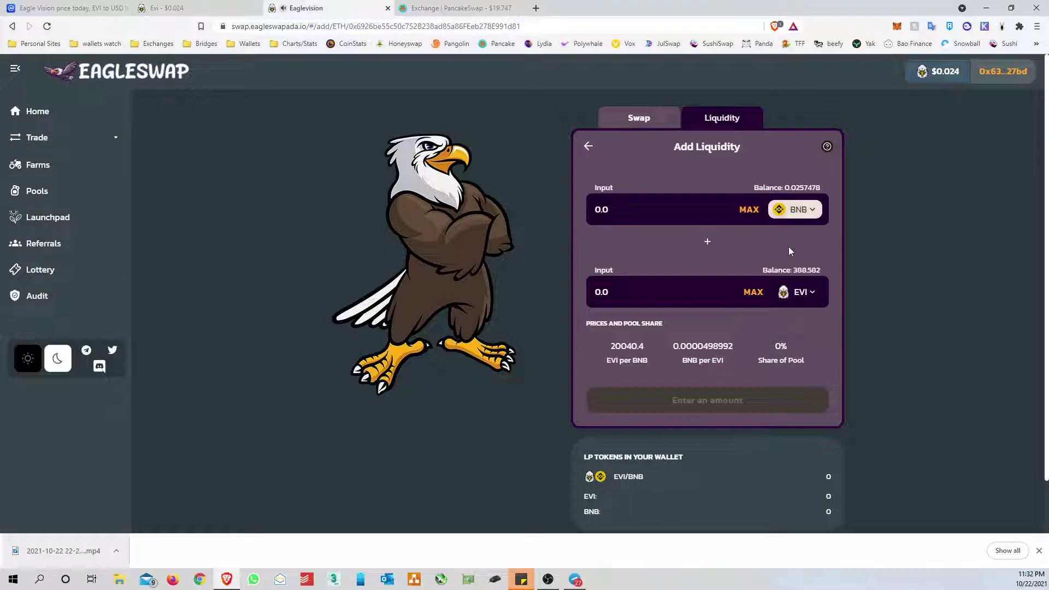
click(753, 292)
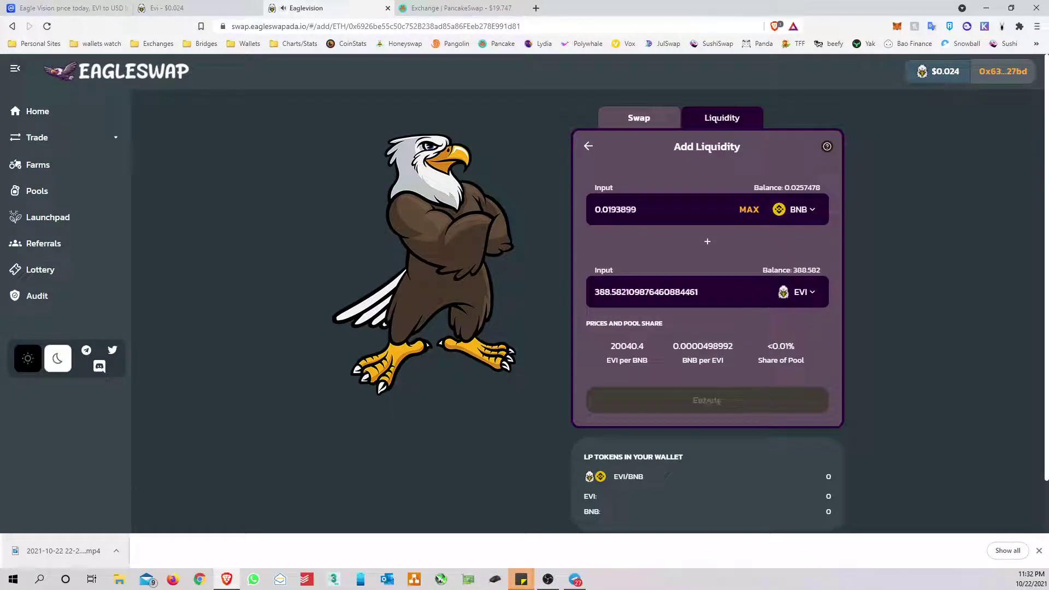
Step: Supply 0.0193899 BNB and 388.582 EVI to the pool, approve the transaction in MetaMask, and close the submission dialog
click(710, 407)
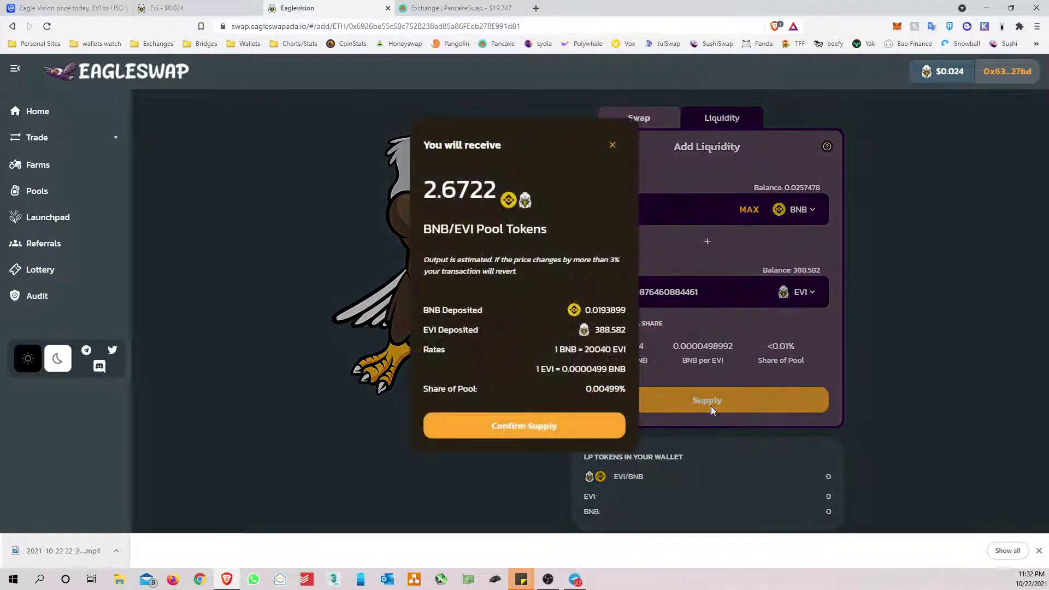
click(522, 426)
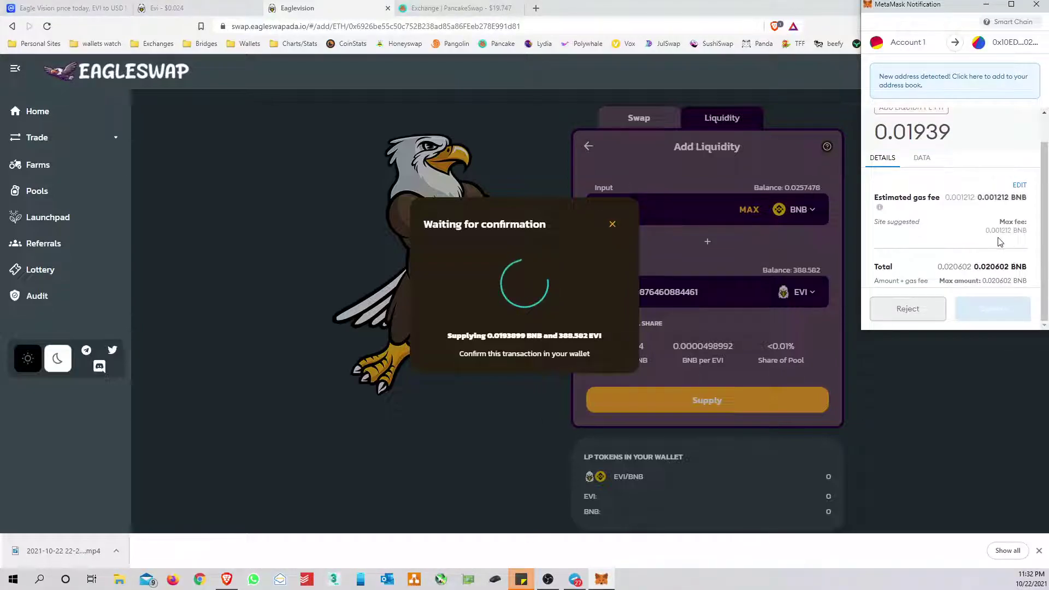
click(992, 307)
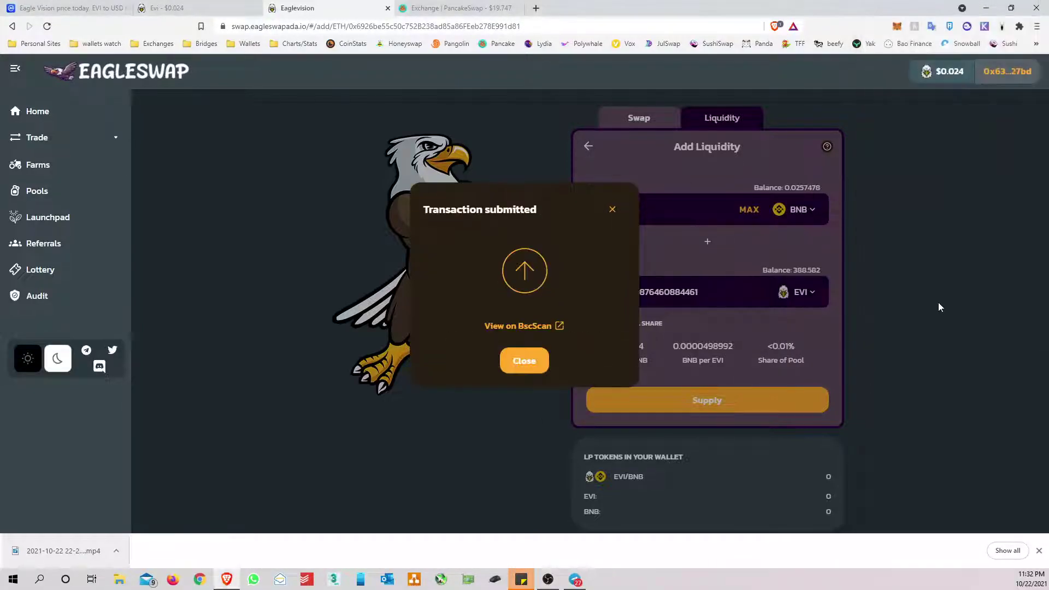
click(536, 362)
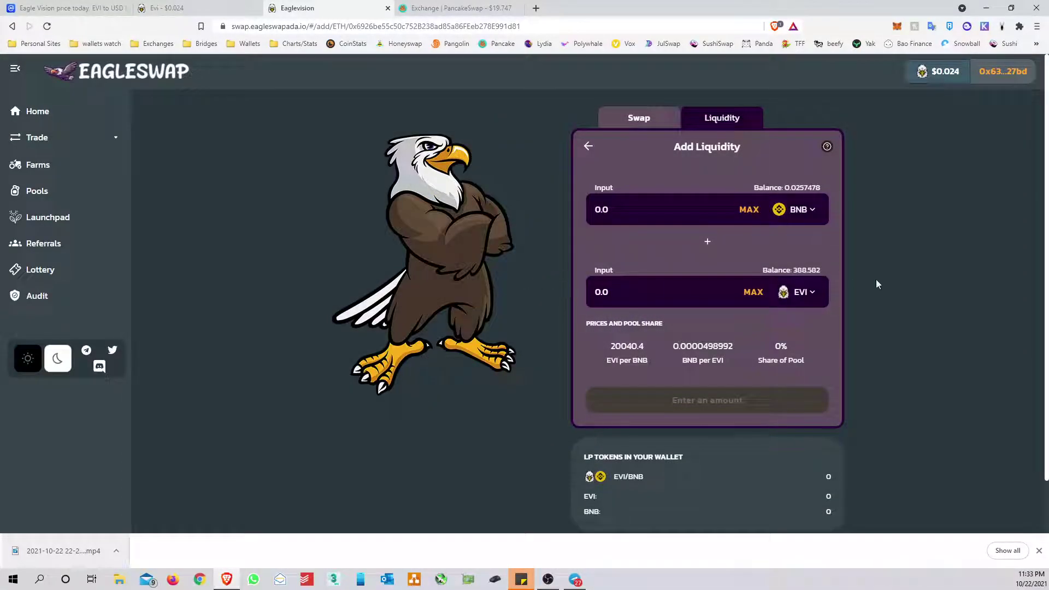
Step: Check the wallet's EVI/BNB LP tokens below the add-liquidity form and dismiss the transaction notification
scroll(883, 254, down, 1)
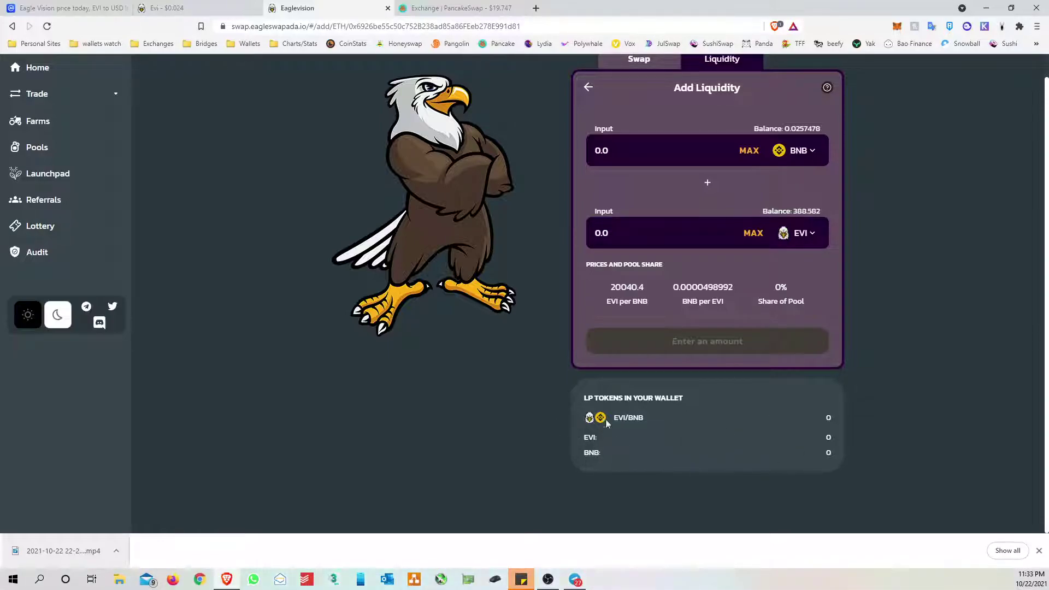
scroll(842, 382, up, 1)
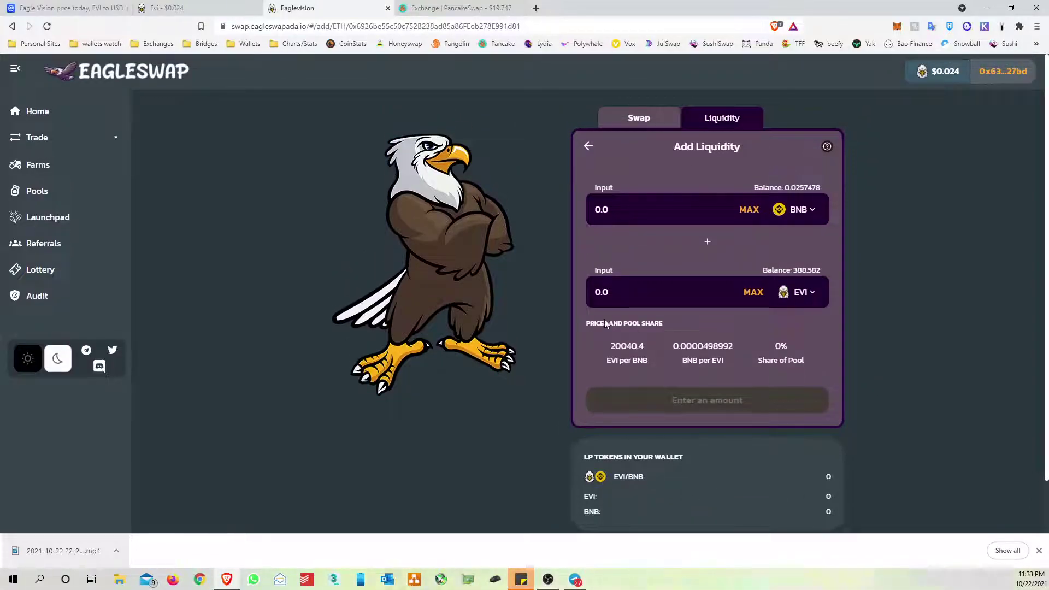
scroll(854, 267, down, 1)
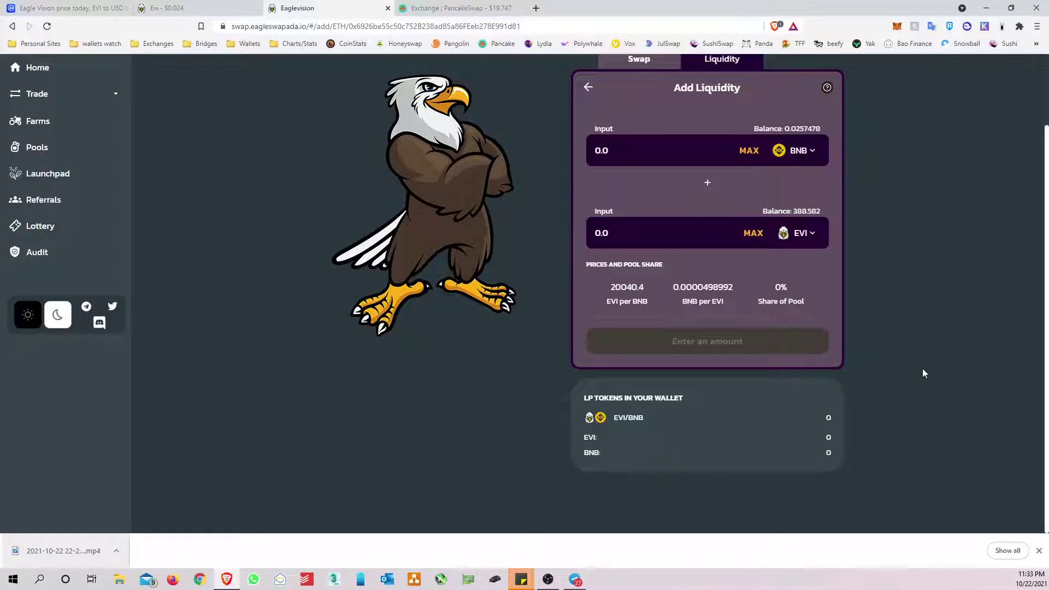
scroll(922, 369, up, 3)
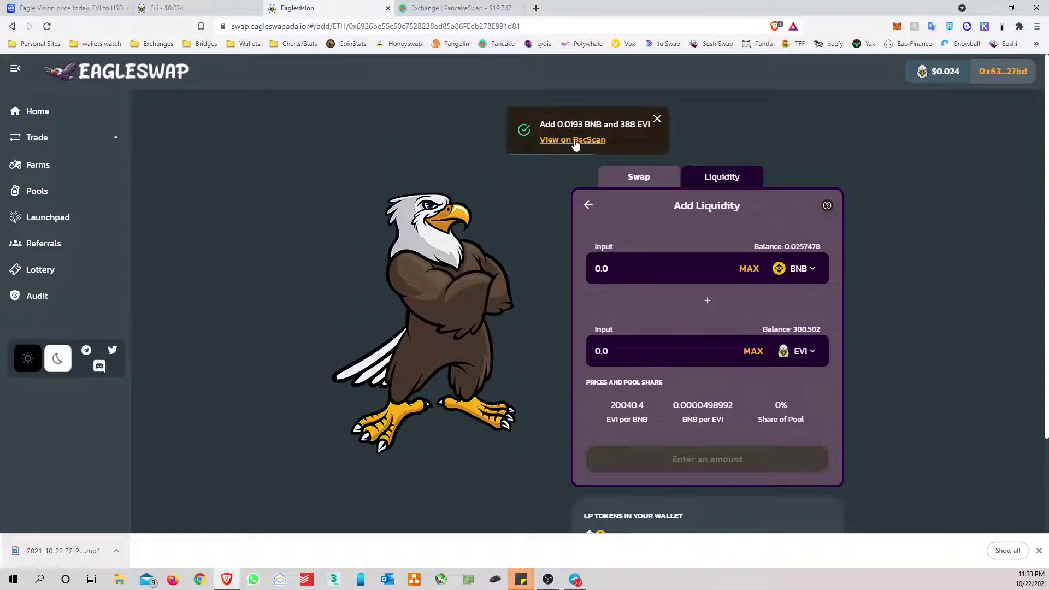
scroll(916, 187, down, 3)
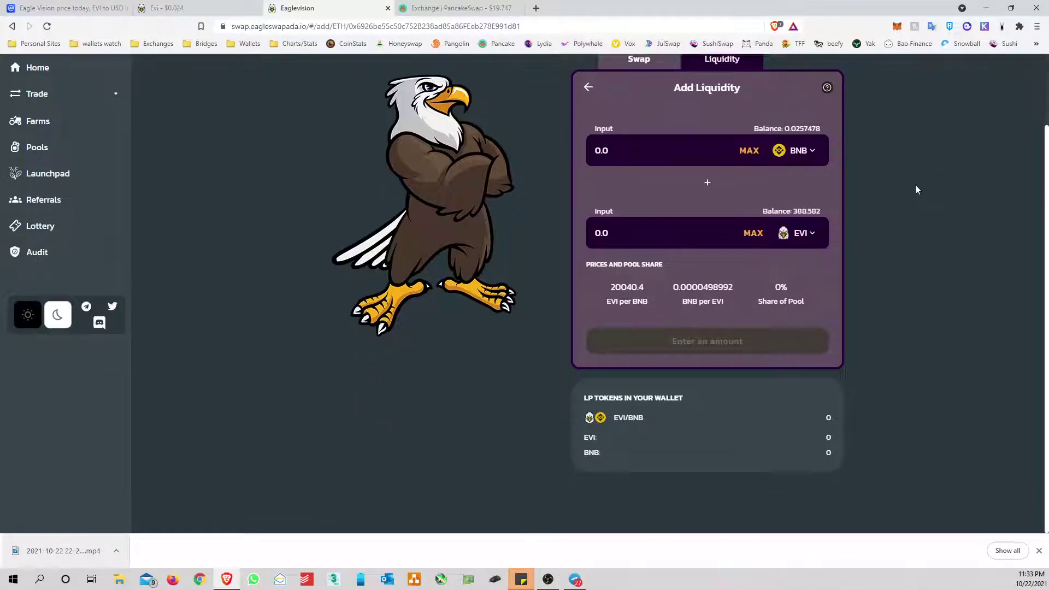
scroll(923, 268, up, 3)
click(655, 123)
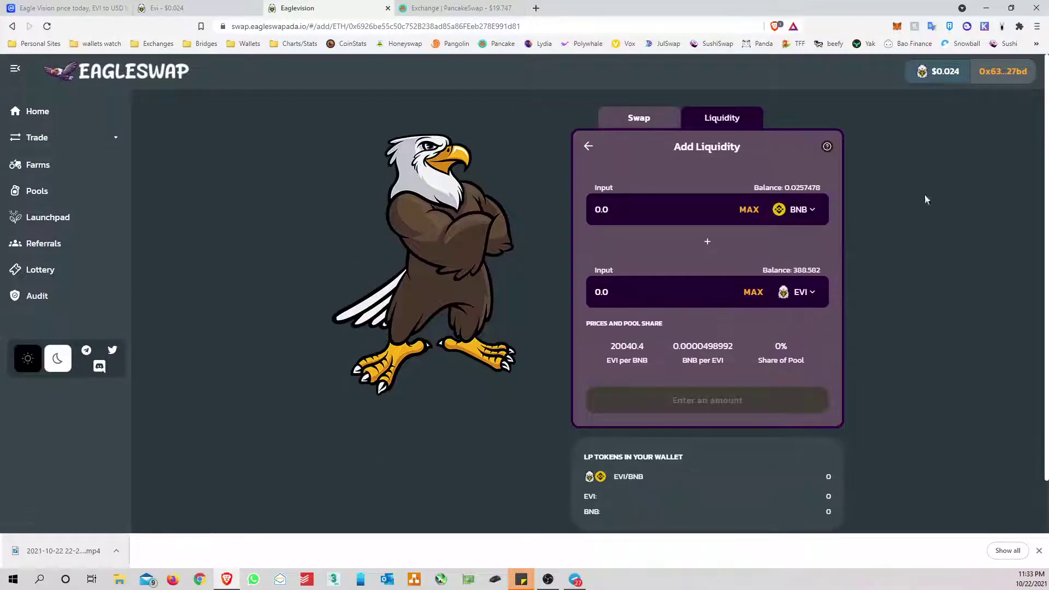
scroll(924, 219, down, 3)
scroll(920, 323, up, 2)
scroll(932, 269, down, 2)
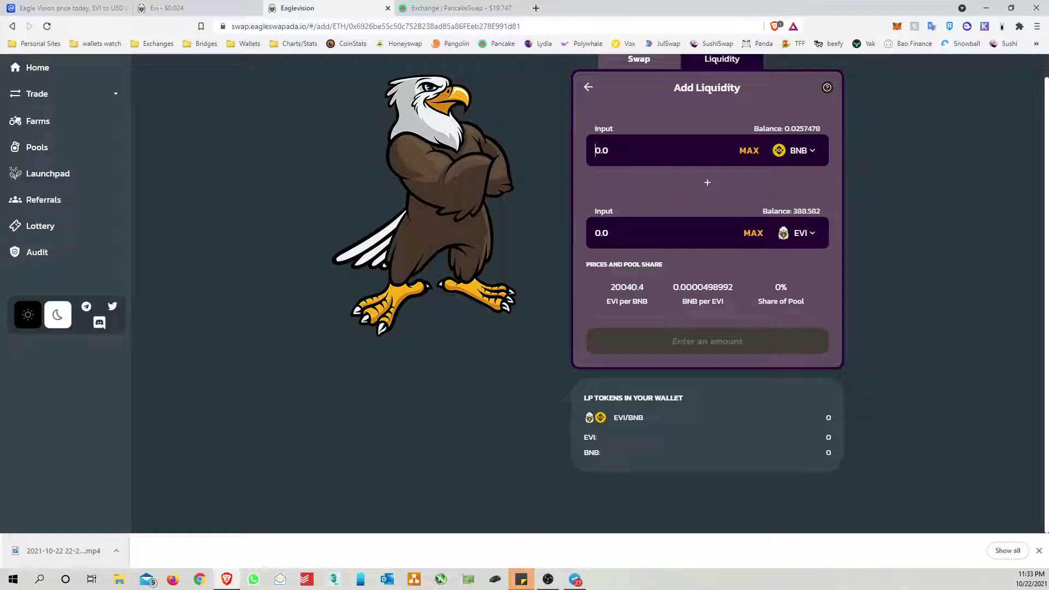
click(750, 151)
key(ctrl+a)
key(BackSpace)
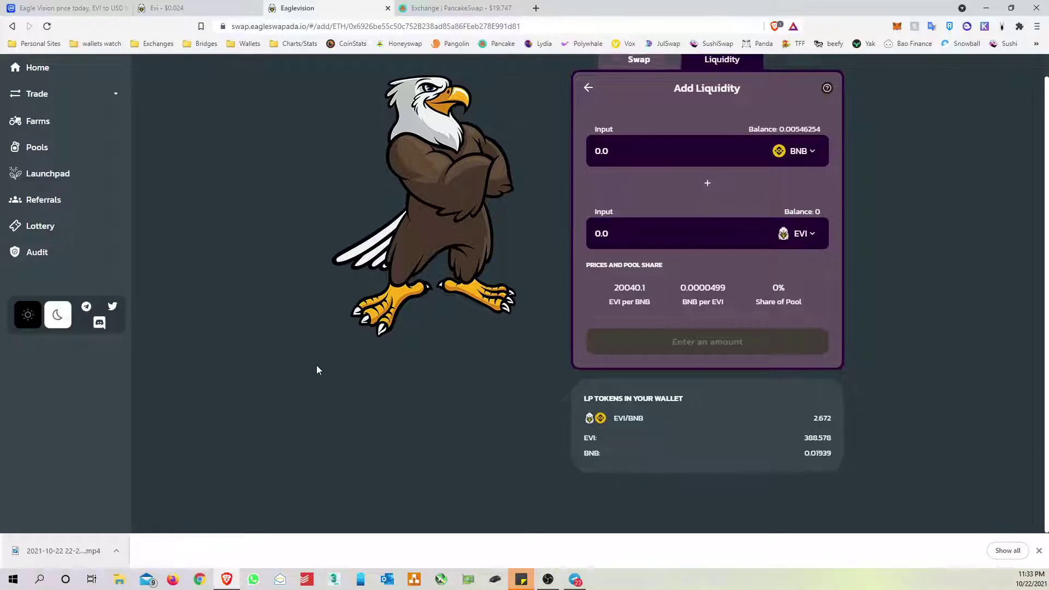
Step: Return to the Farms page, deposit the maximum 2.6722 EVI-BNB LP tokens into their farm, and confirm the transaction in MetaMask
scroll(317, 371, up, 2)
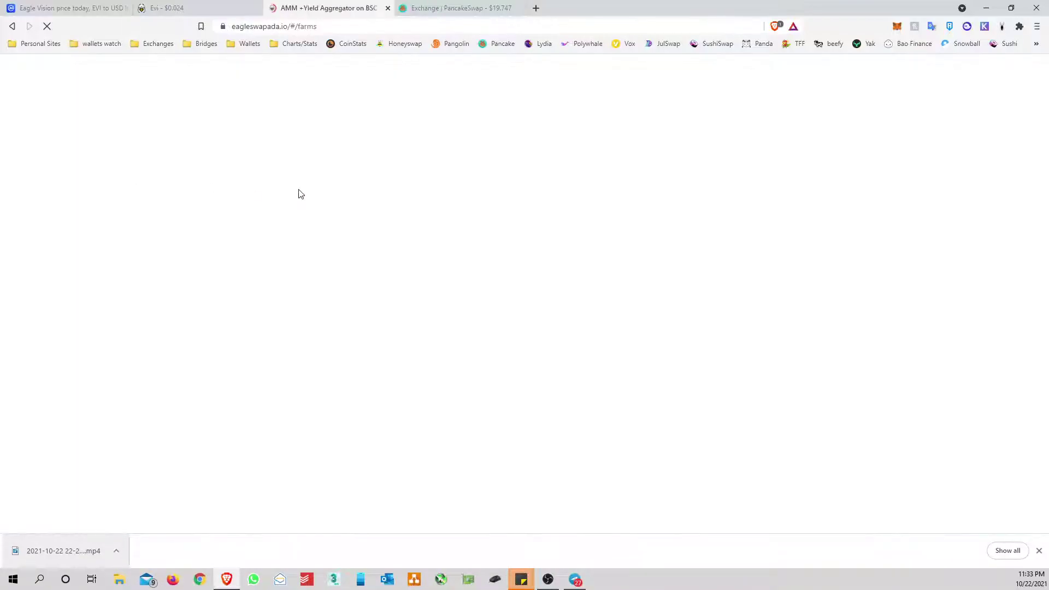
scroll(773, 217, down, 3)
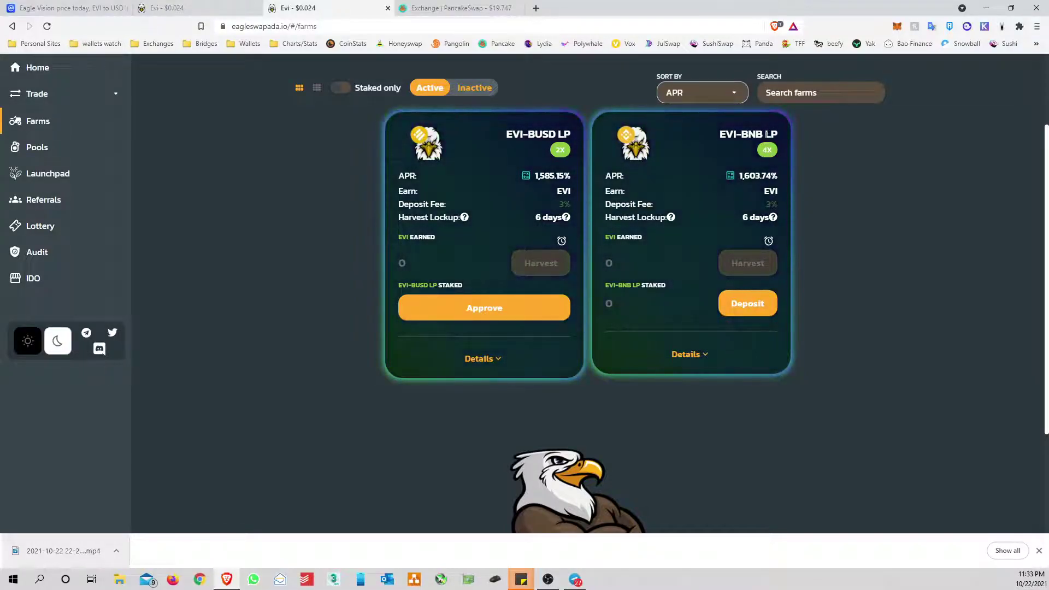
click(748, 304)
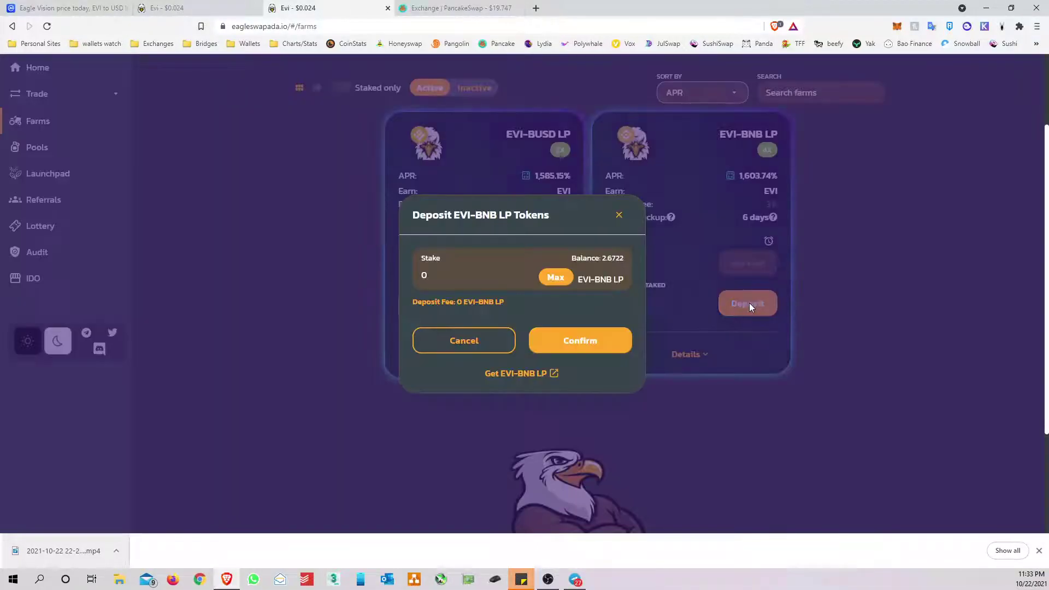
click(557, 279)
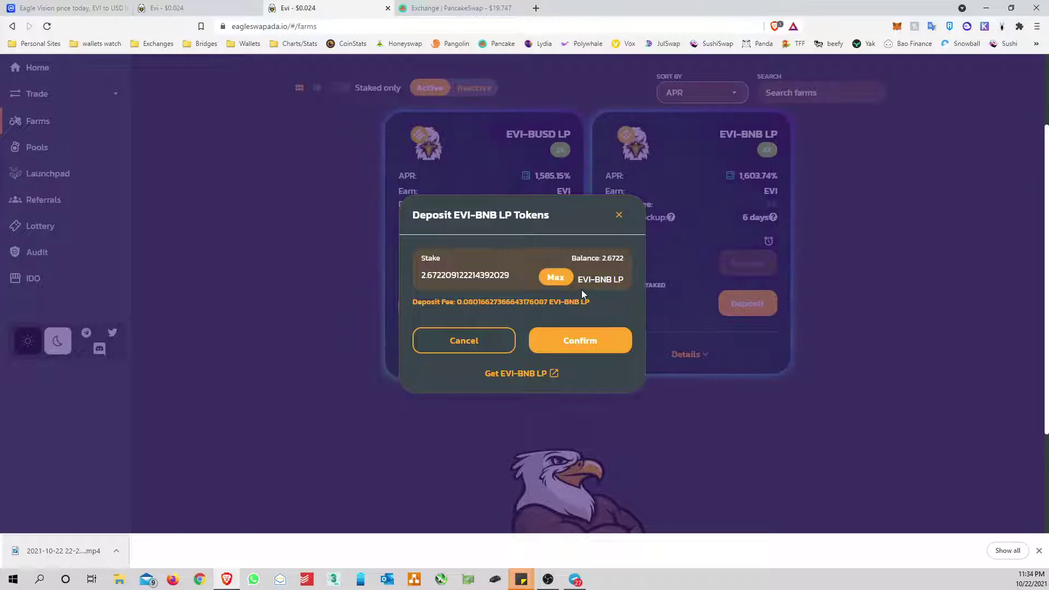
click(574, 340)
scroll(1007, 281, down, 3)
click(994, 307)
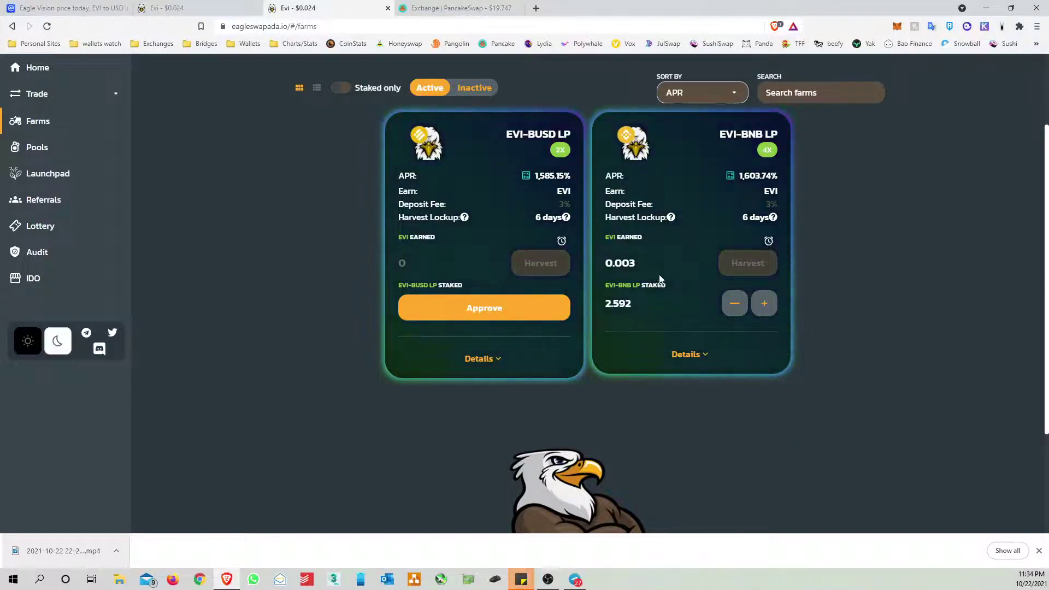
Step: Check the EVI earned on the EVI-BNB LP farm card and read the explanation of its harvest lockup
double_click(617, 263)
click(638, 265)
scroll(859, 257, up, 3)
scroll(886, 258, down, 4)
scroll(887, 258, up, 3)
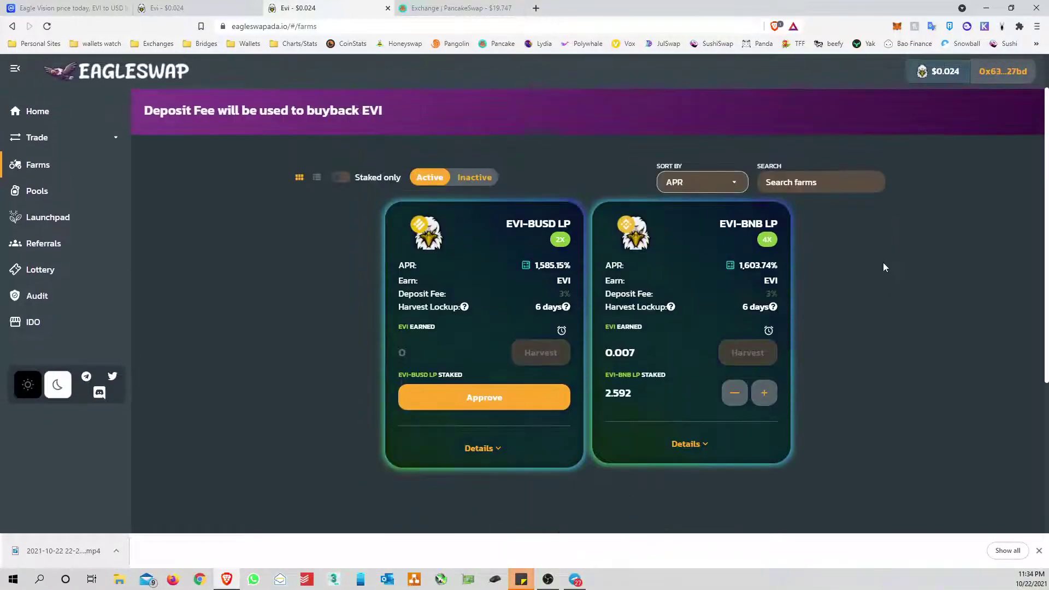
scroll(673, 322, down, 2)
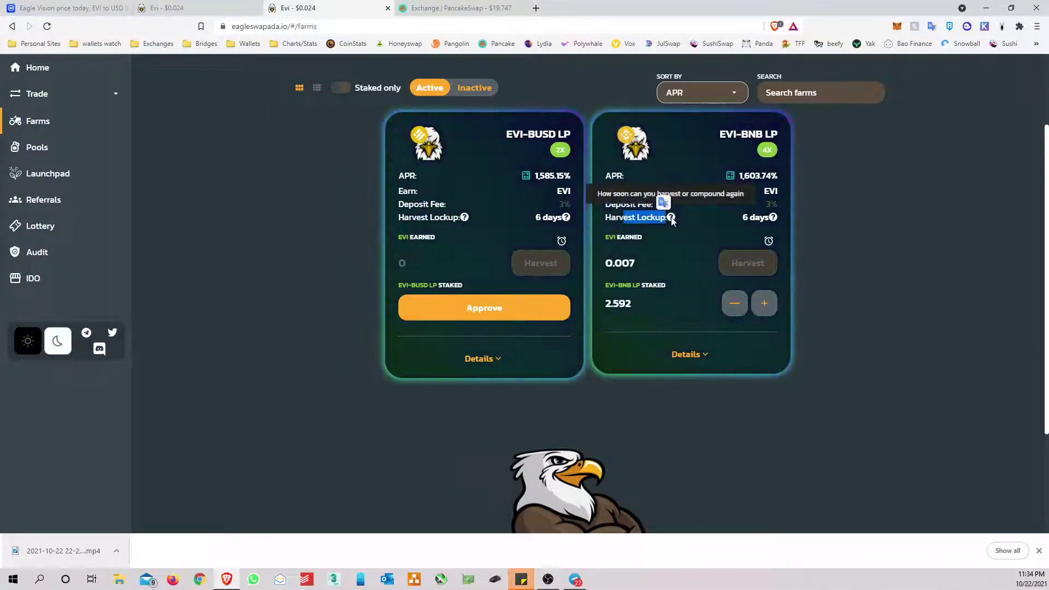
mouse_move(671, 217)
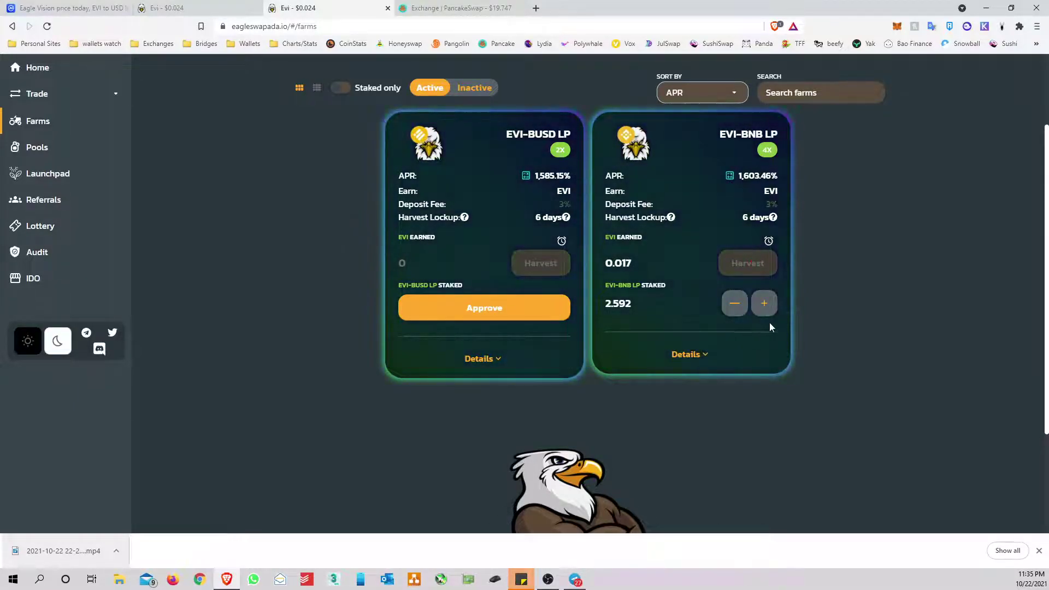
Step: Inspect the staked EVI-BNB LP amount and the farm's unstake and add-stake dialogs, cancelling both without changing the stake
double_click(617, 303)
click(734, 305)
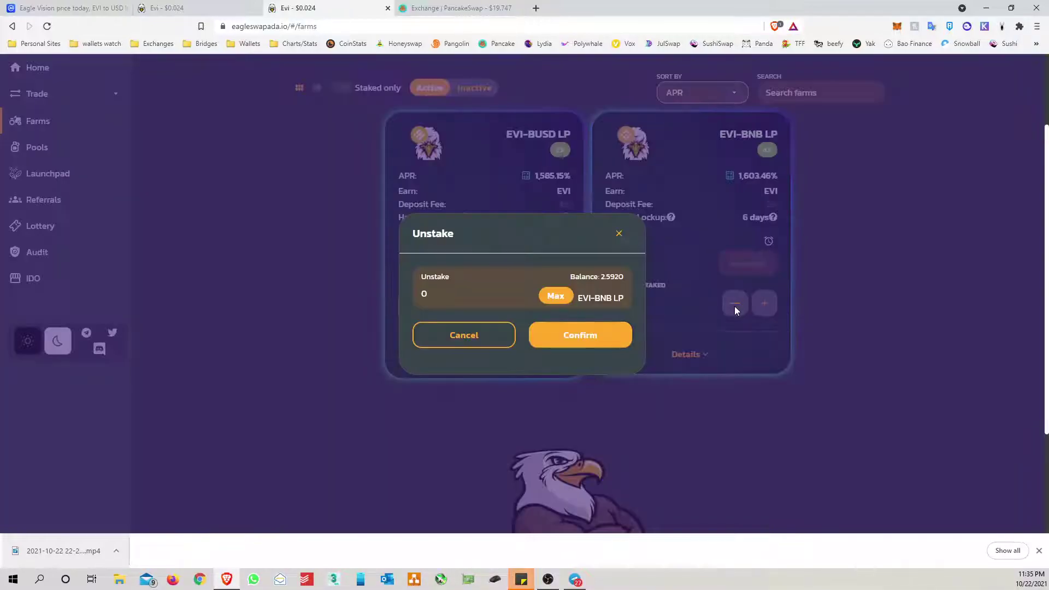
click(476, 343)
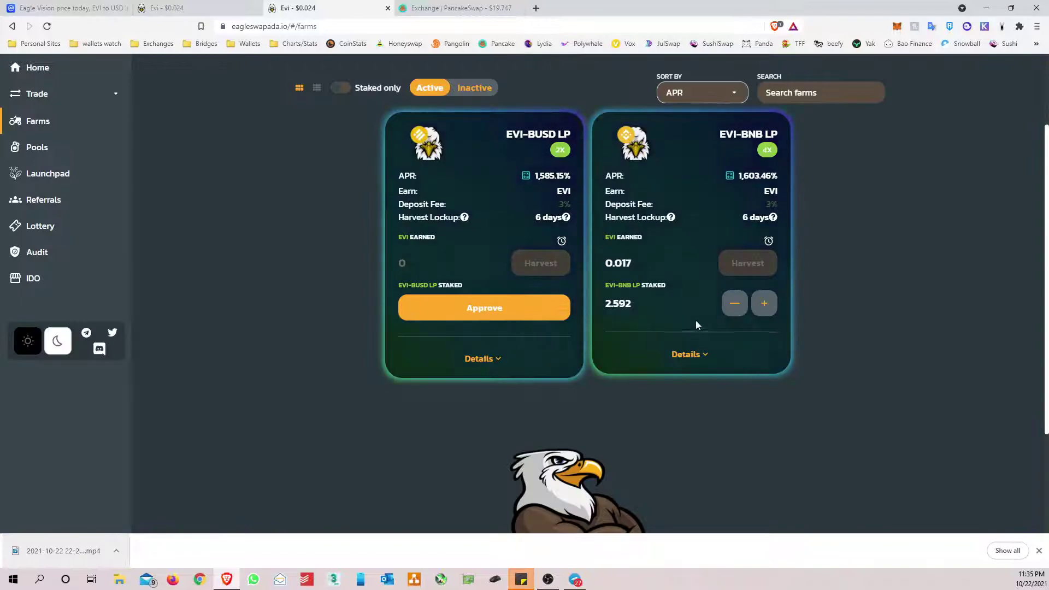
click(764, 304)
click(468, 341)
Step: Open the Pools page and review the EVI staking pool's APR, deposit fee and harvest lockup
click(62, 151)
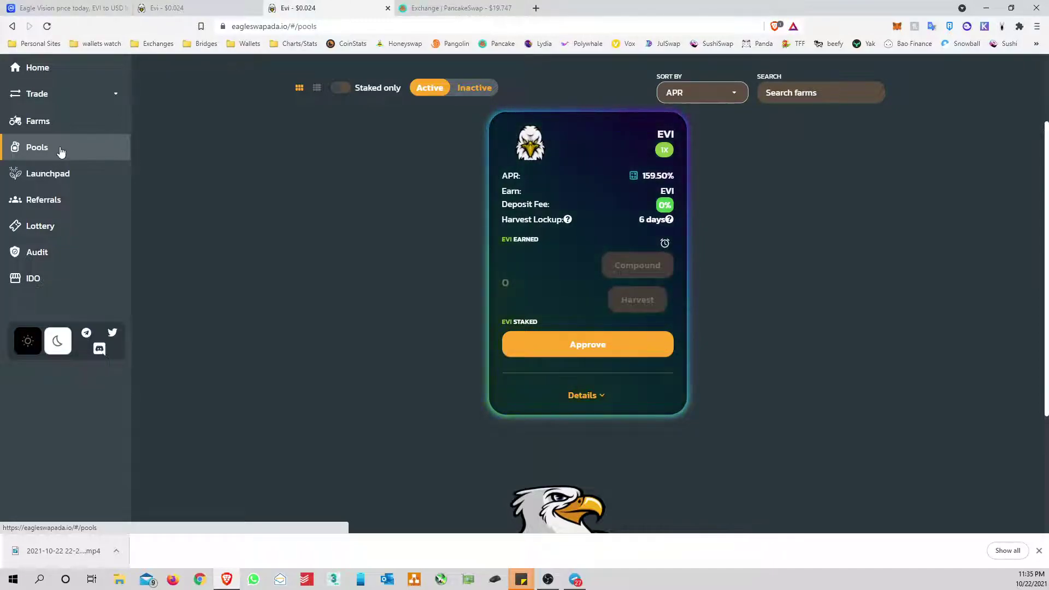
scroll(785, 303, up, 2)
scroll(797, 317, down, 2)
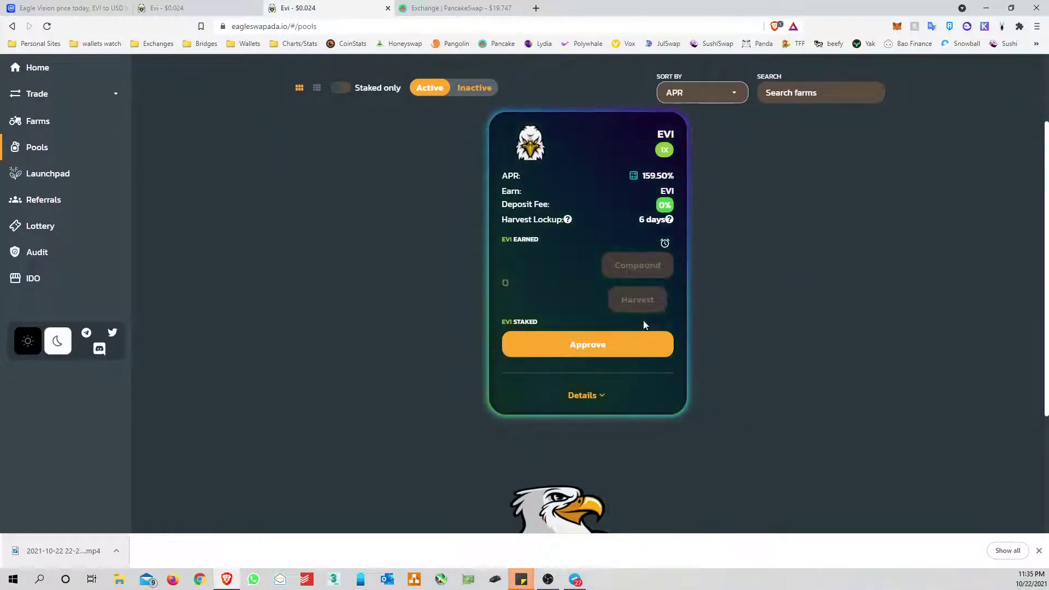